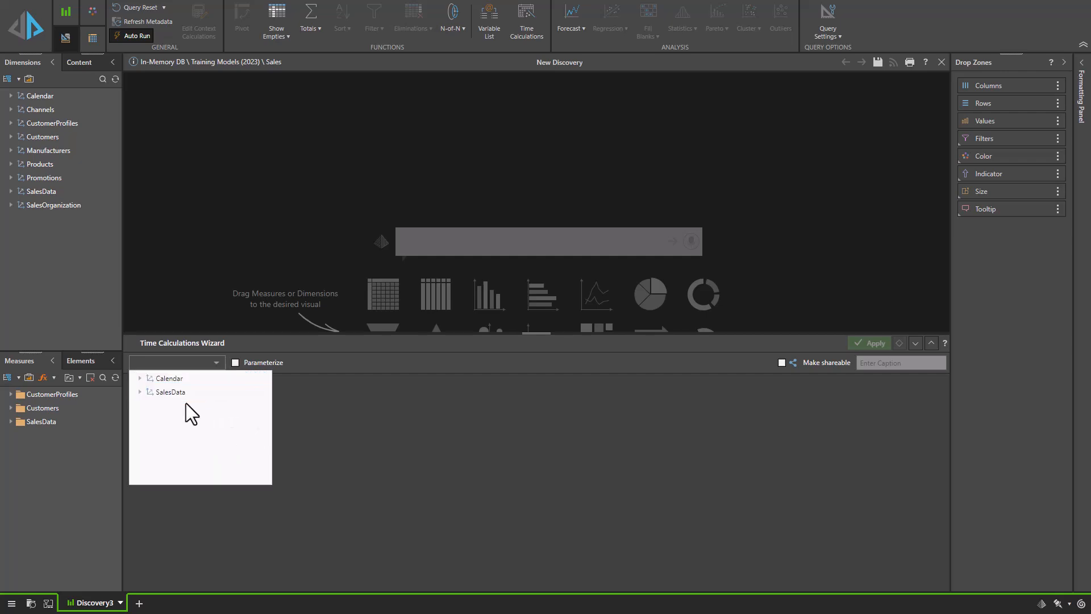
- Select SalesData's Date attribute in the time calculations wizard, and replace it with Date full month name from Time Intelligence
double_click(196, 392)
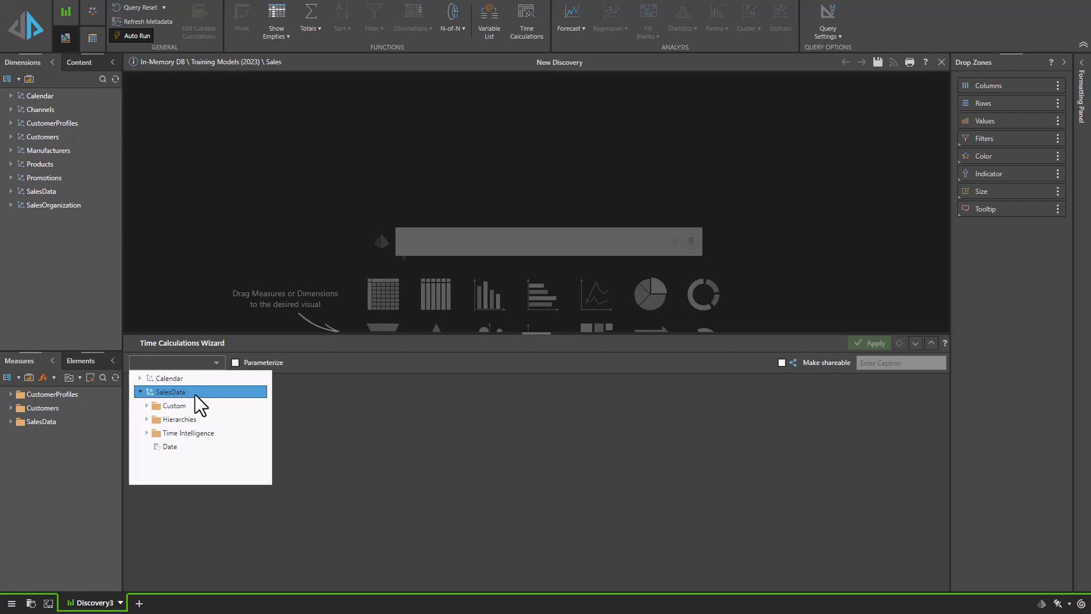
click(170, 447)
click(218, 364)
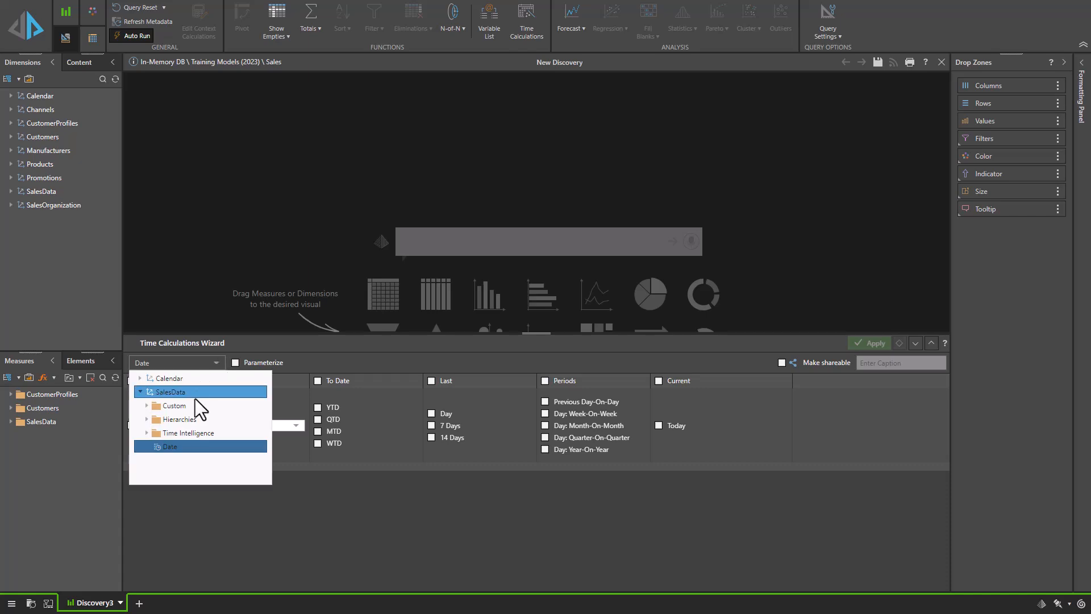
click(188, 432)
click(200, 447)
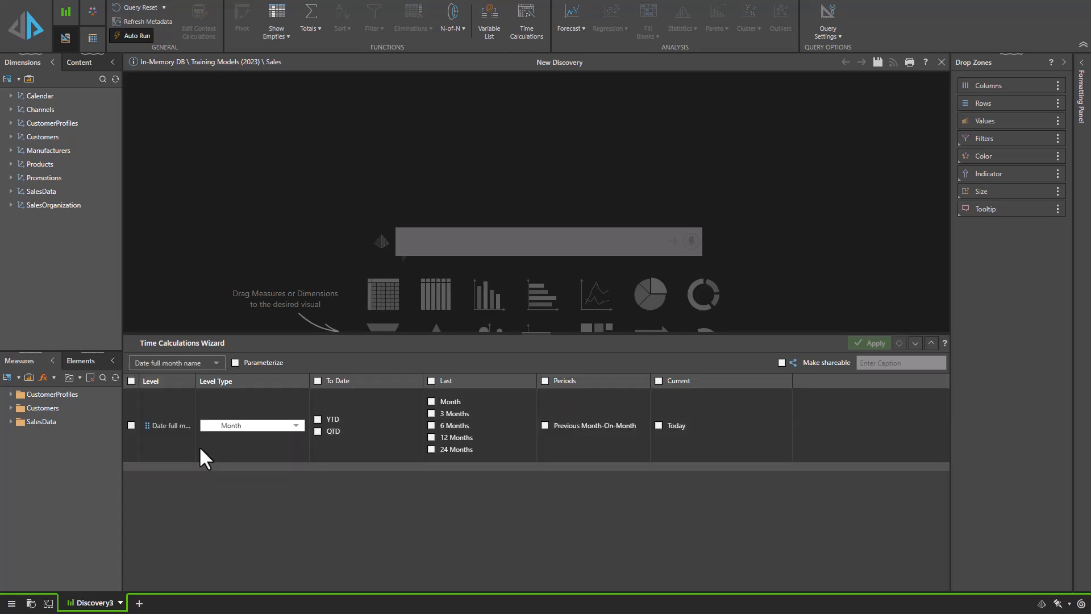
- Try the Date Hierarchy from SalesData's Hierarchies folder as the wizard's basis and return to Date full month name
click(216, 366)
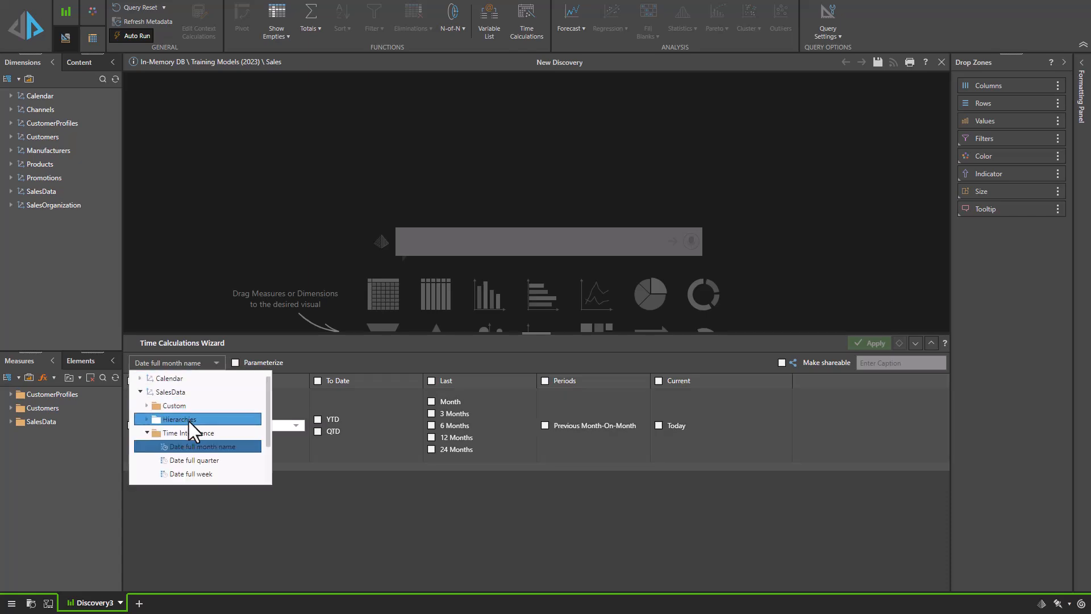
click(189, 421)
click(193, 432)
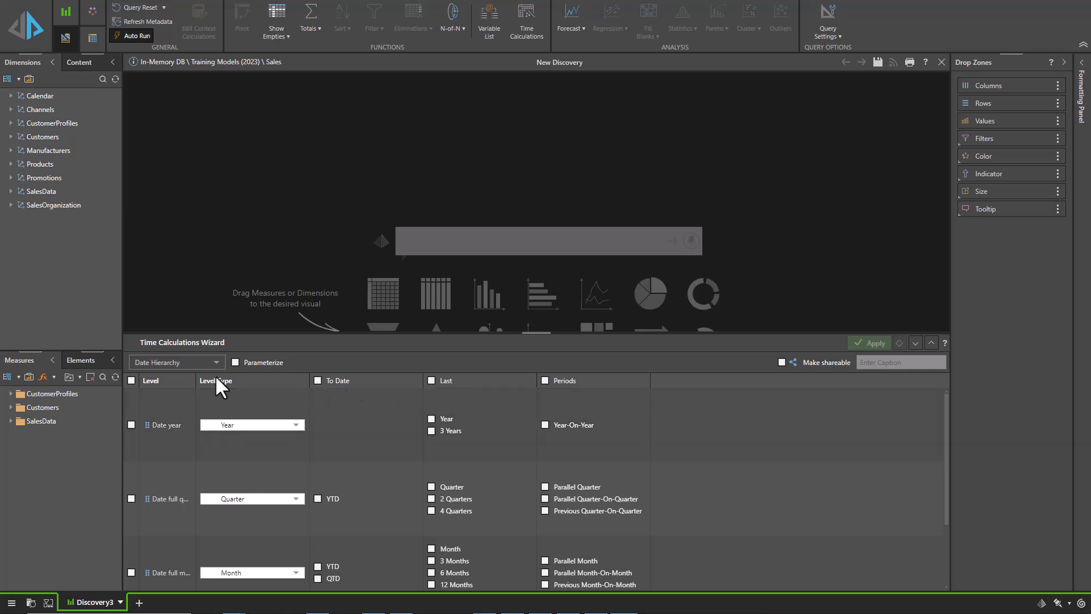
click(216, 364)
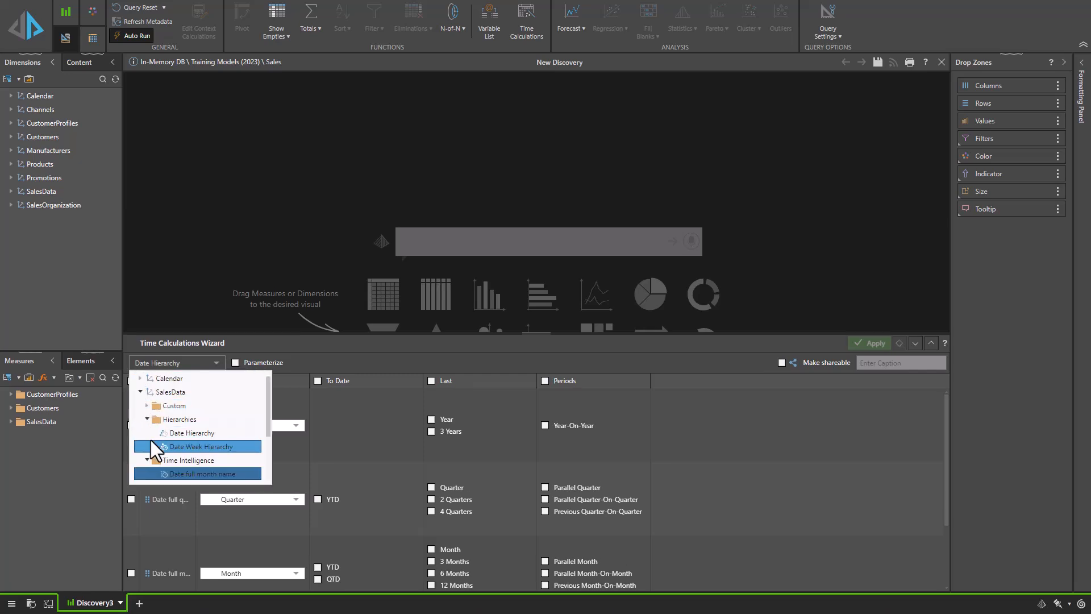
scroll(152, 441, down, 2)
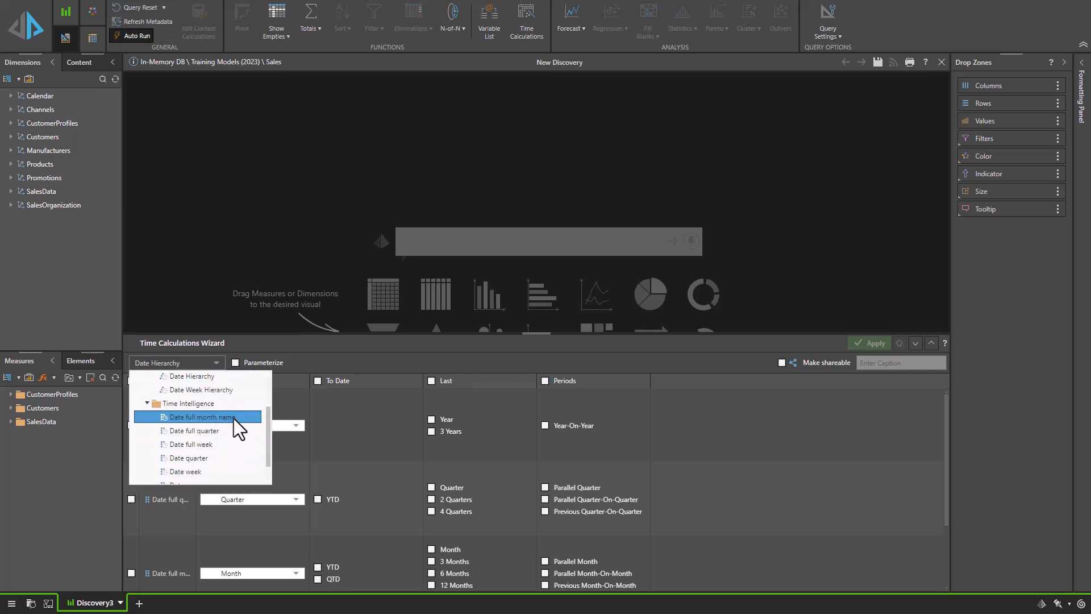
click(234, 418)
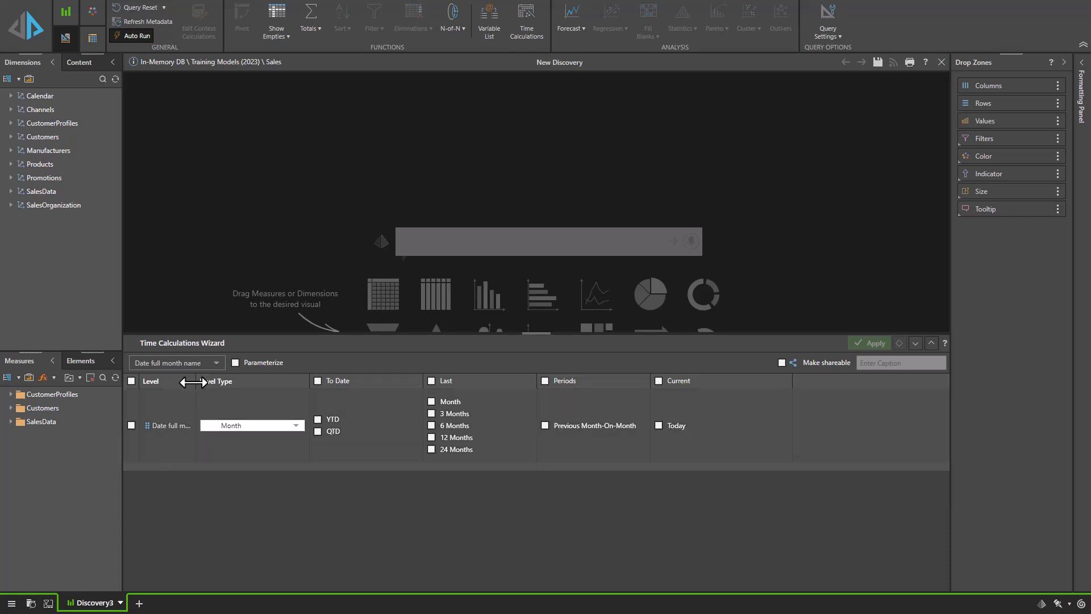
- Widen the wizard's Level column to fit the full level name, and view the level type options without changing Month
drag(193, 382, 270, 382)
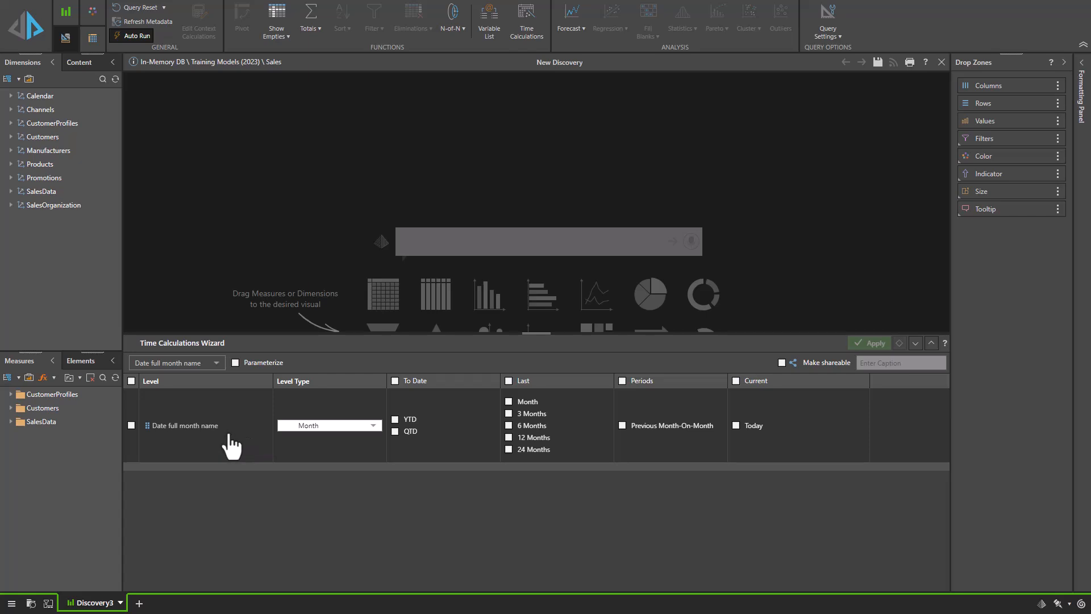
click(354, 432)
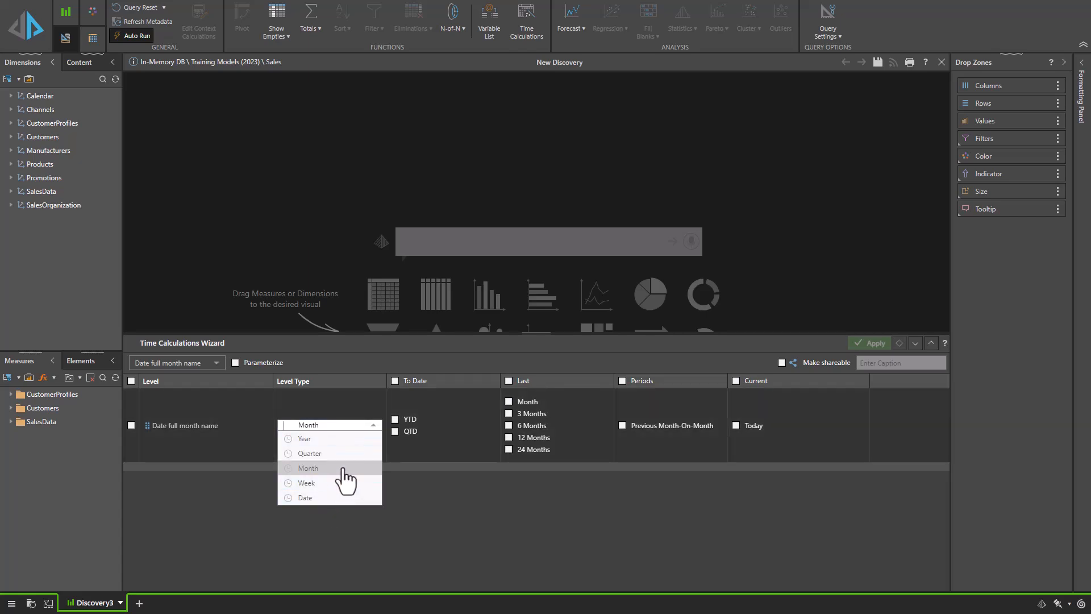
click(465, 483)
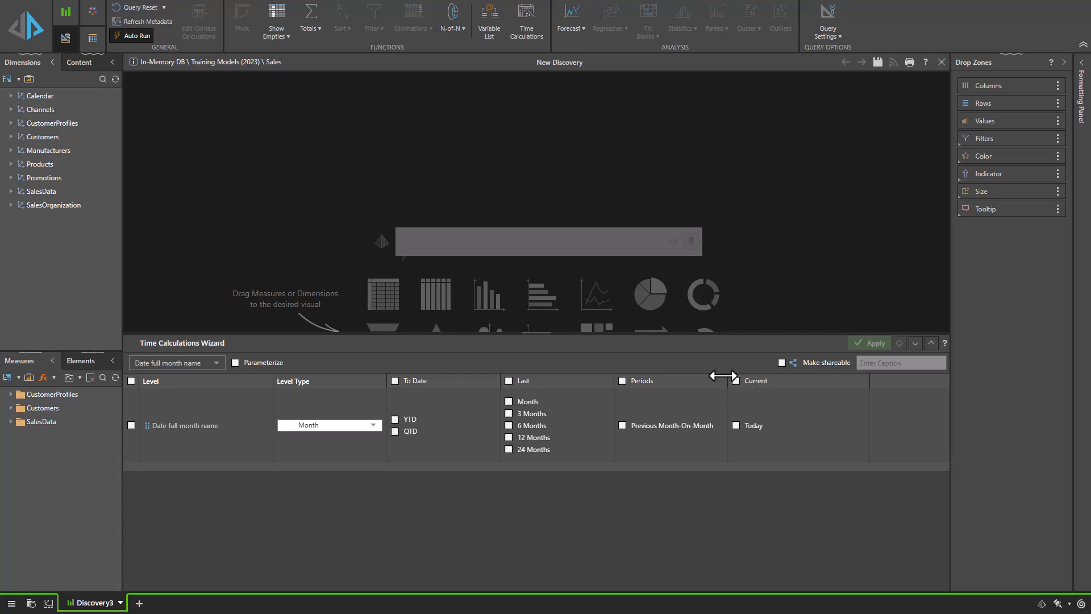
- Try selecting the YTD calculation and the whole Last group for the month level, clearing each selection again
click(396, 420)
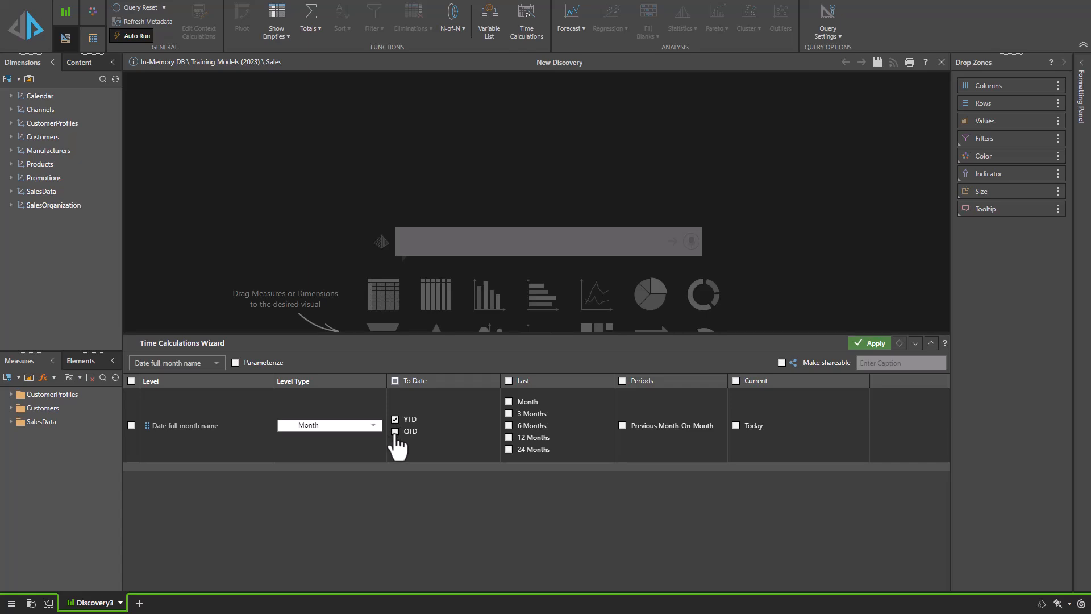
click(396, 420)
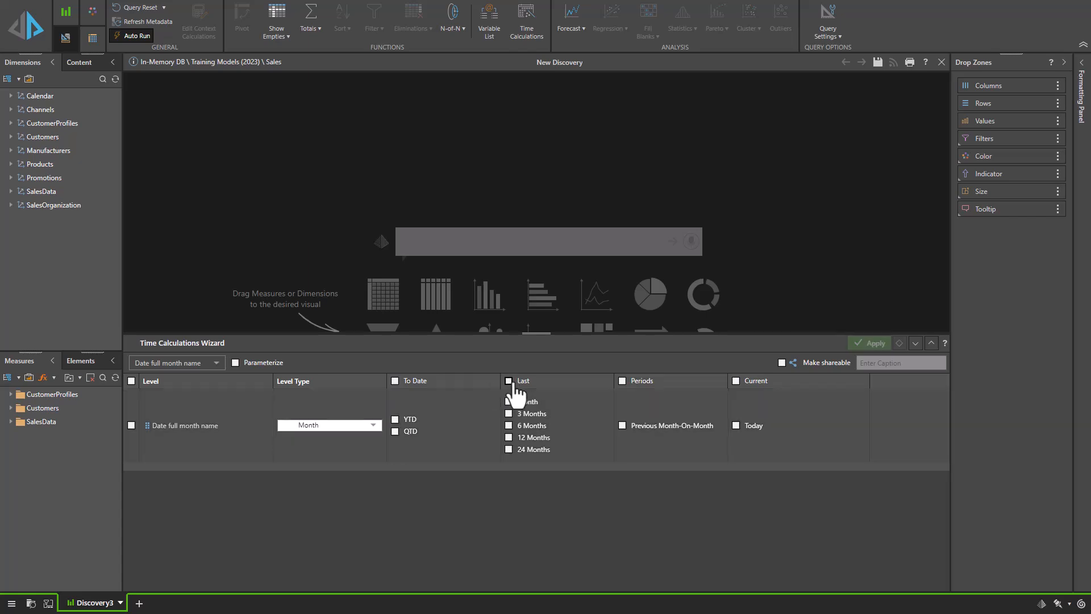
click(509, 382)
click(510, 381)
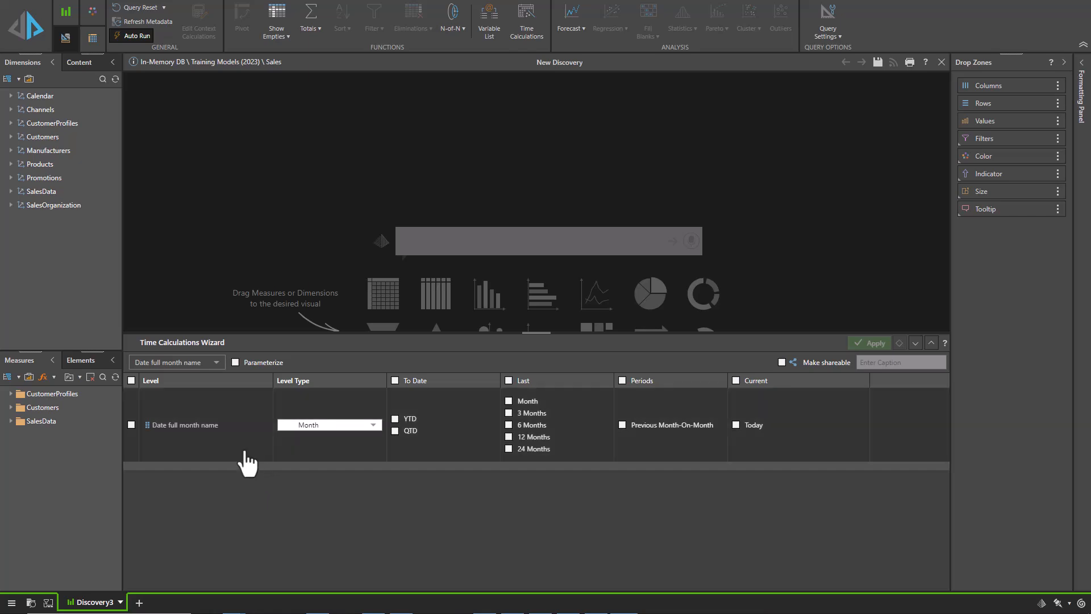
- Create the Last 6 Months time calculation for Date full month name
click(509, 425)
click(509, 427)
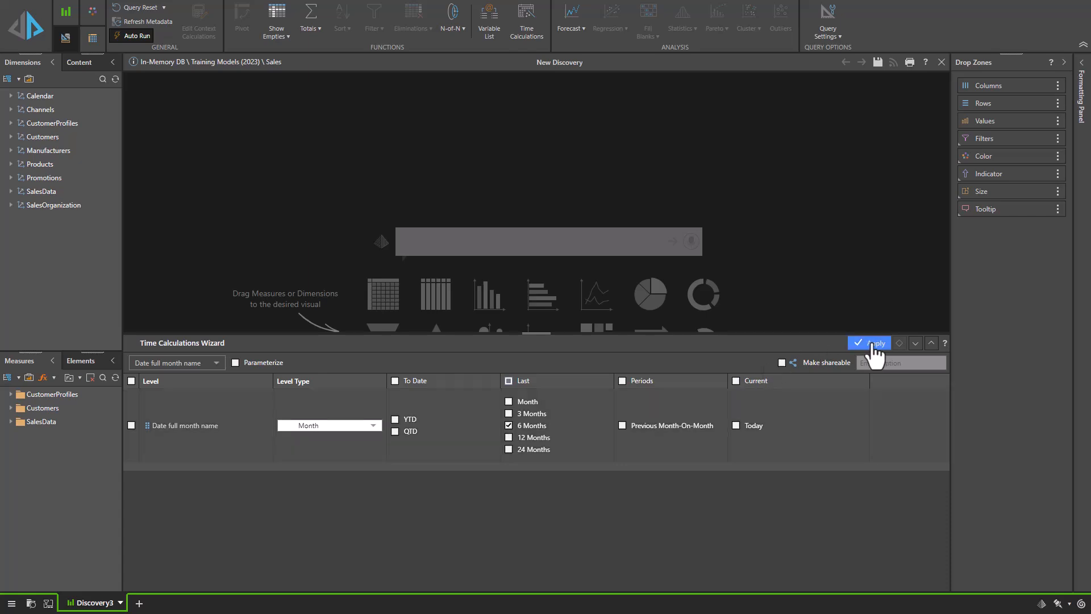
click(874, 344)
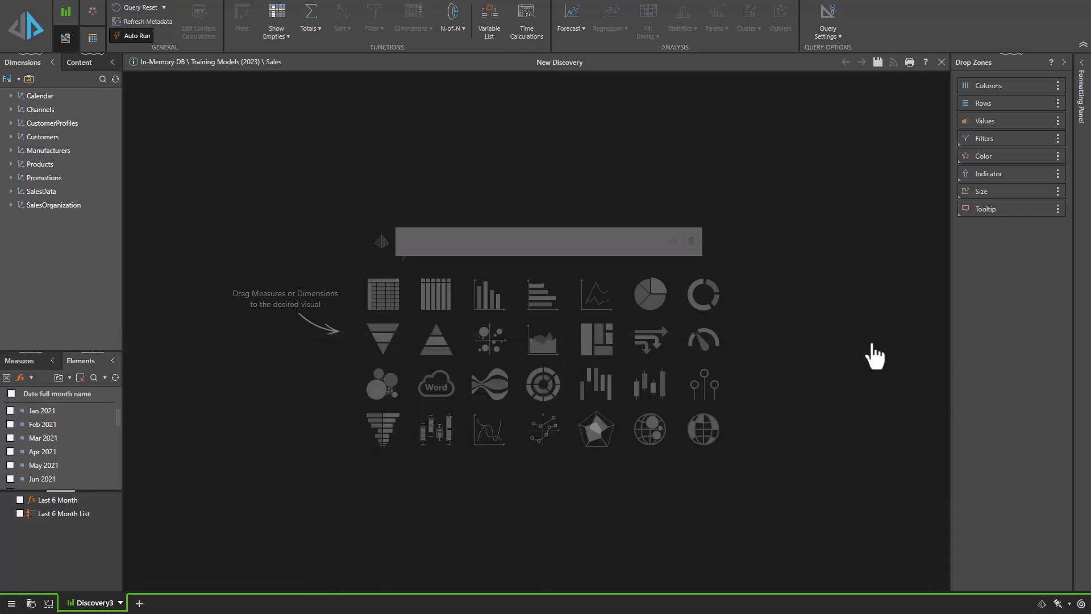
- Inspect the custom Last 6 Month formula and Last 6 Month List among the Date full month name elements
click(83, 512)
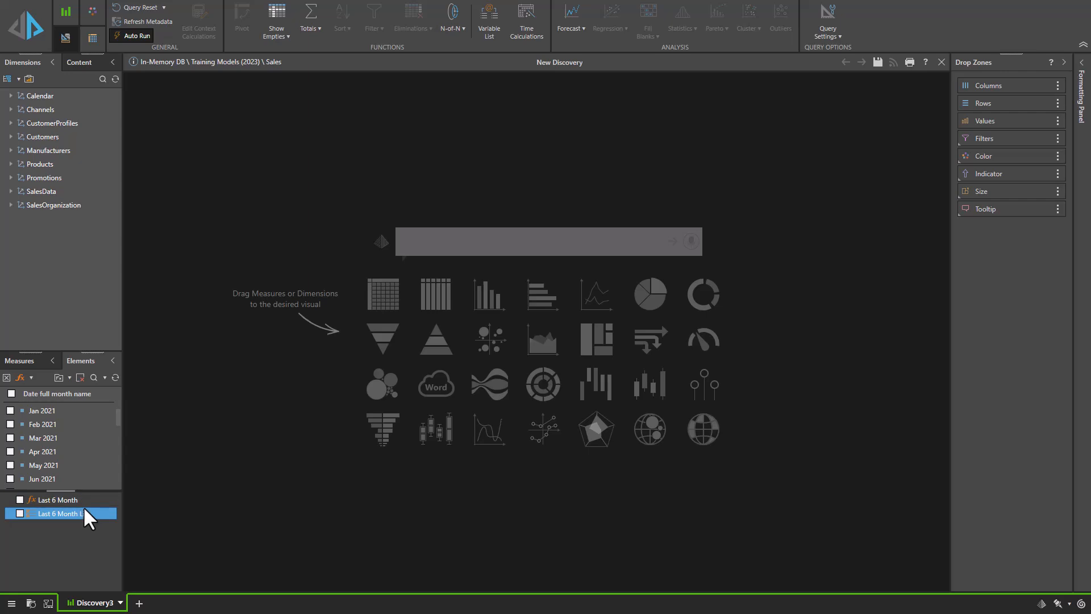
click(83, 498)
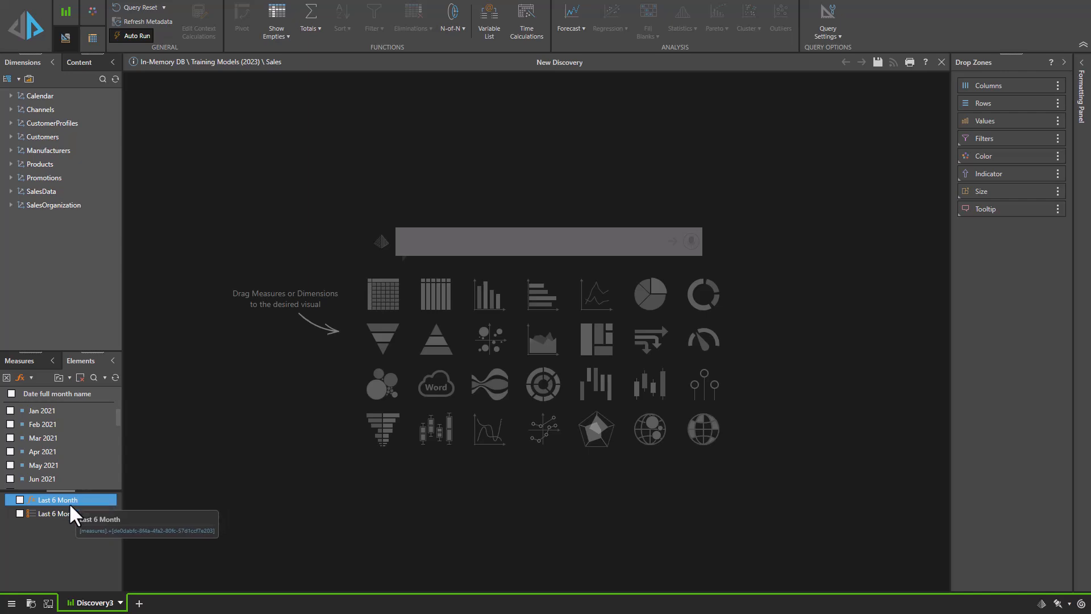
click(66, 511)
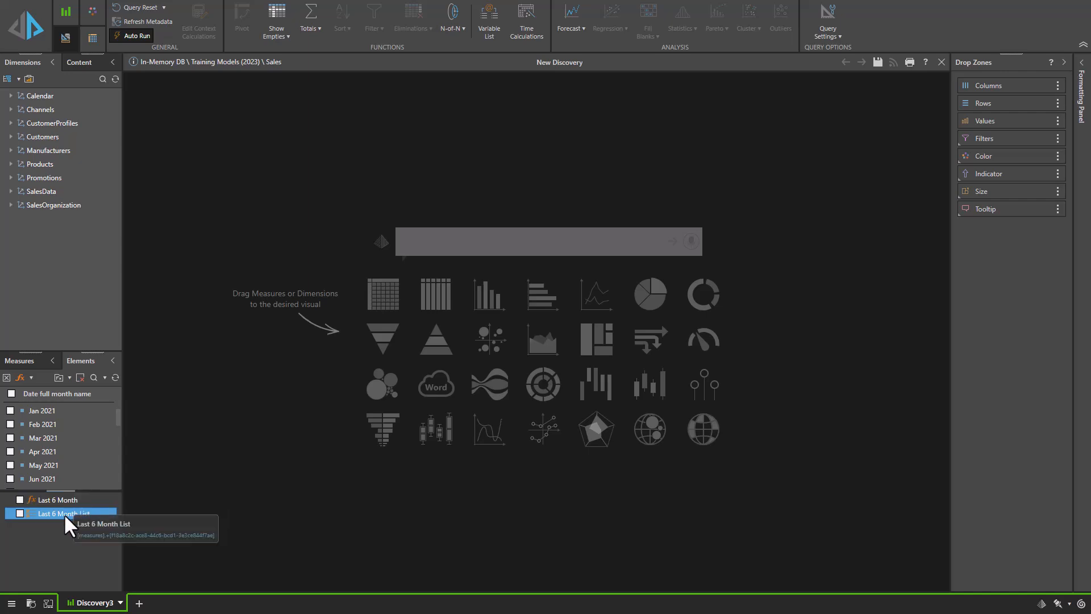
click(60, 503)
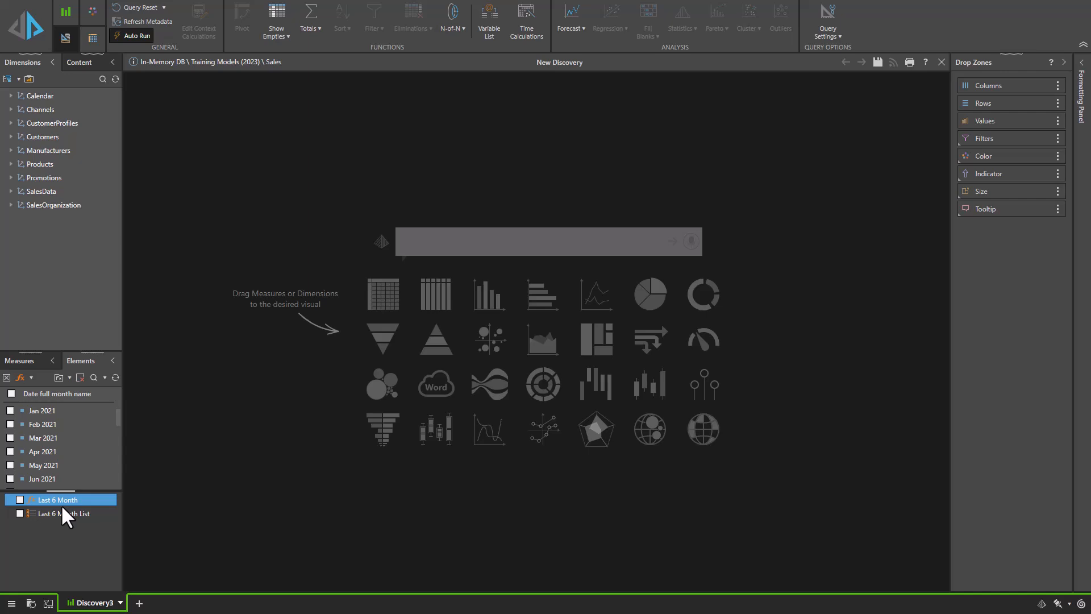
- Build a grid with Country from Customers on rows and the Sales measure from SalesData as values
click(11, 137)
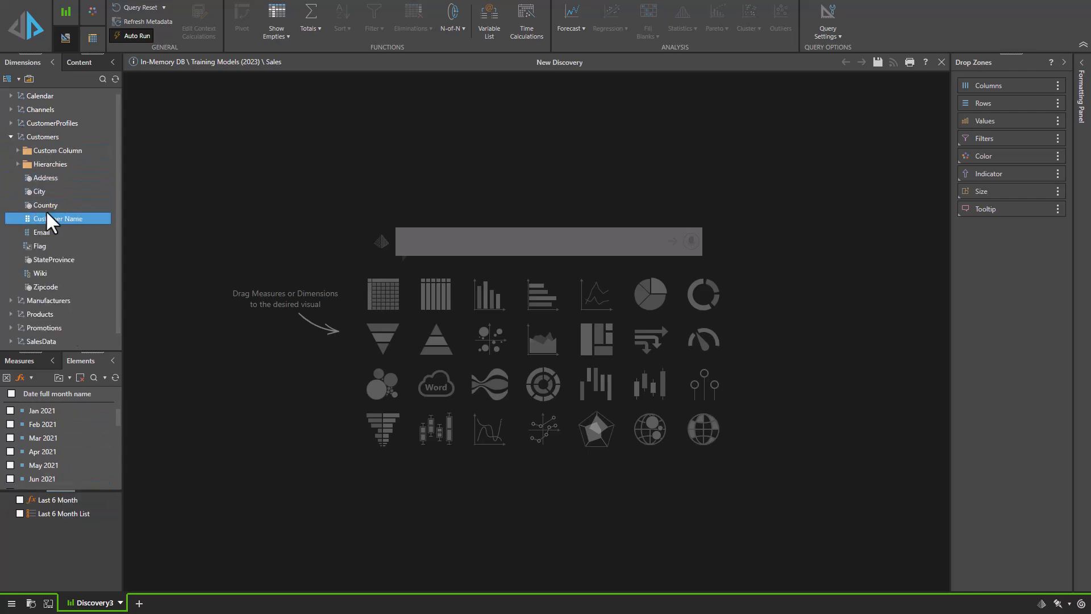
drag(51, 205, 382, 287)
click(19, 361)
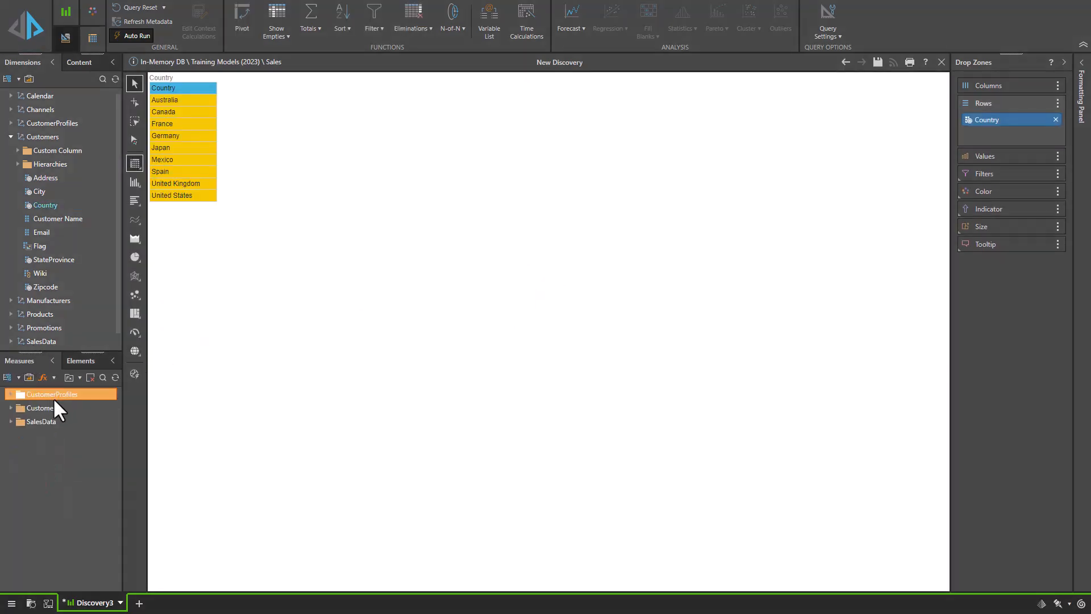
double_click(35, 421)
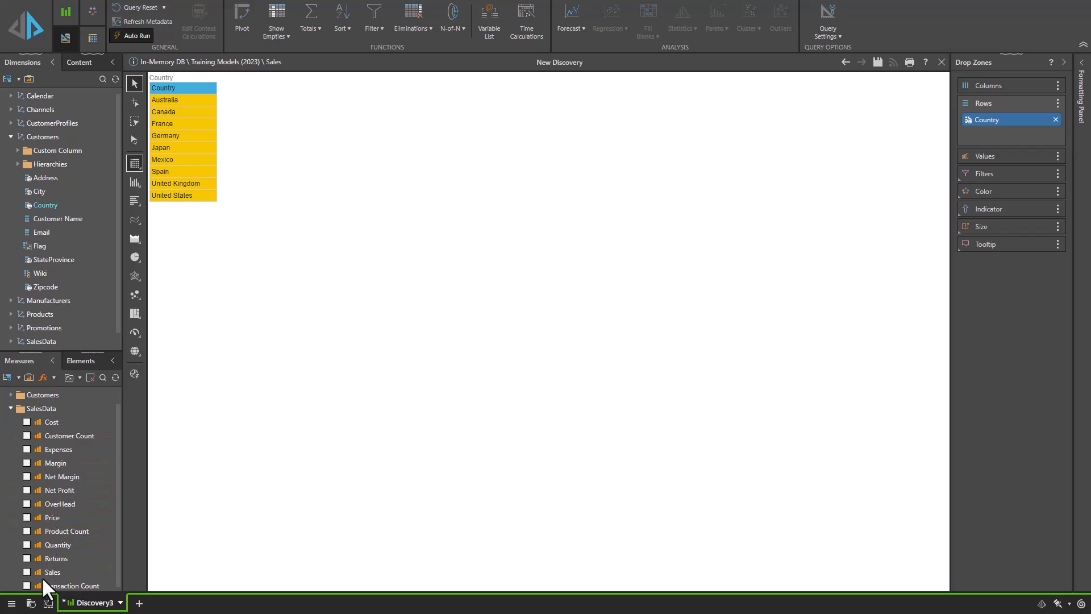
click(27, 572)
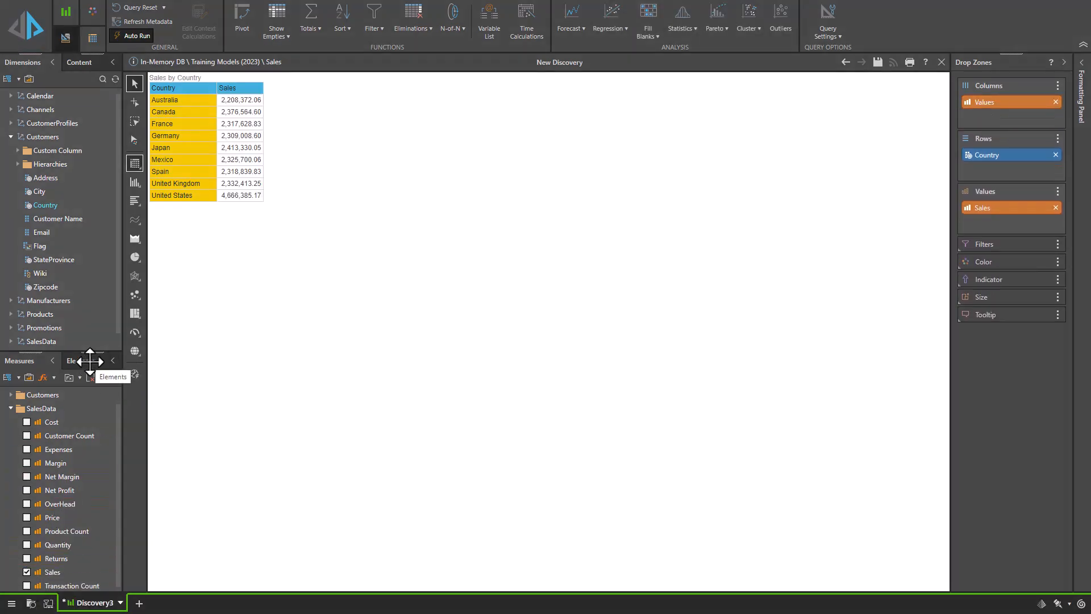
- Add the Last 6 Month formula and the Last 6 Month List from the date elements to the sales query
click(90, 360)
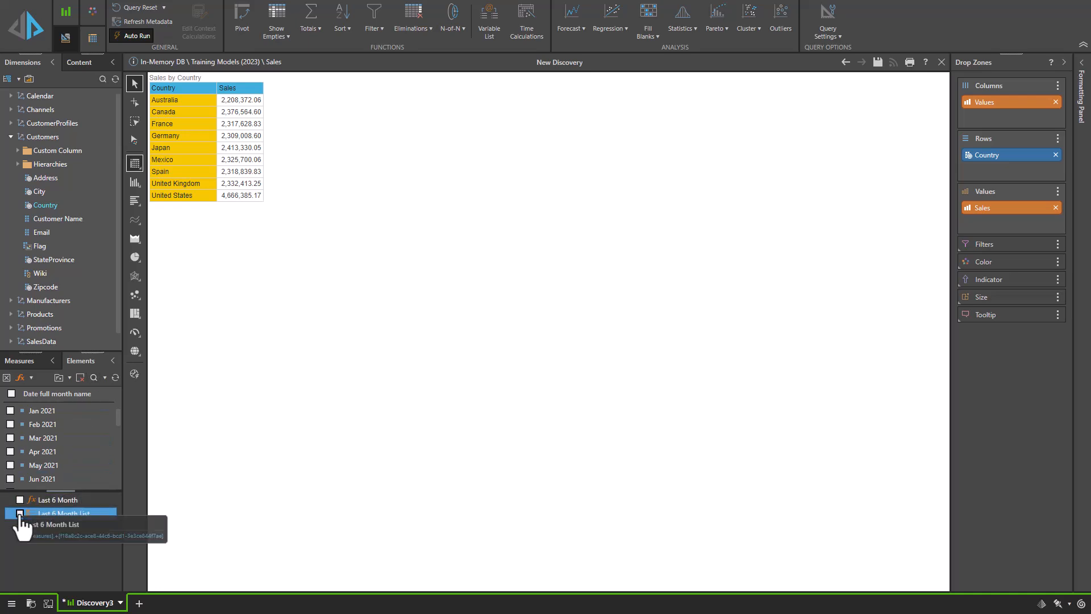
click(20, 500)
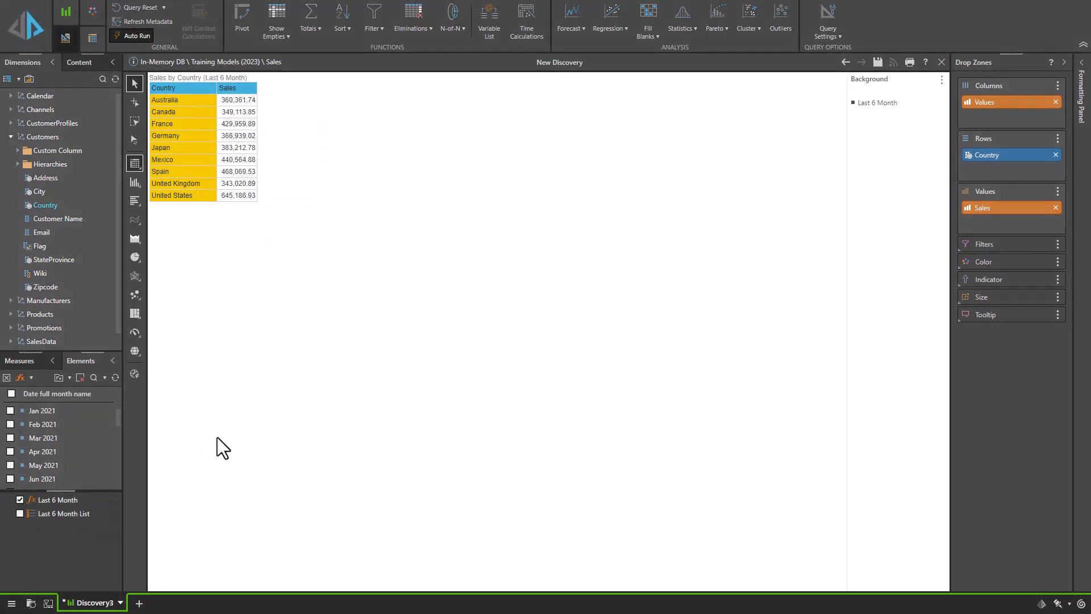
click(20, 513)
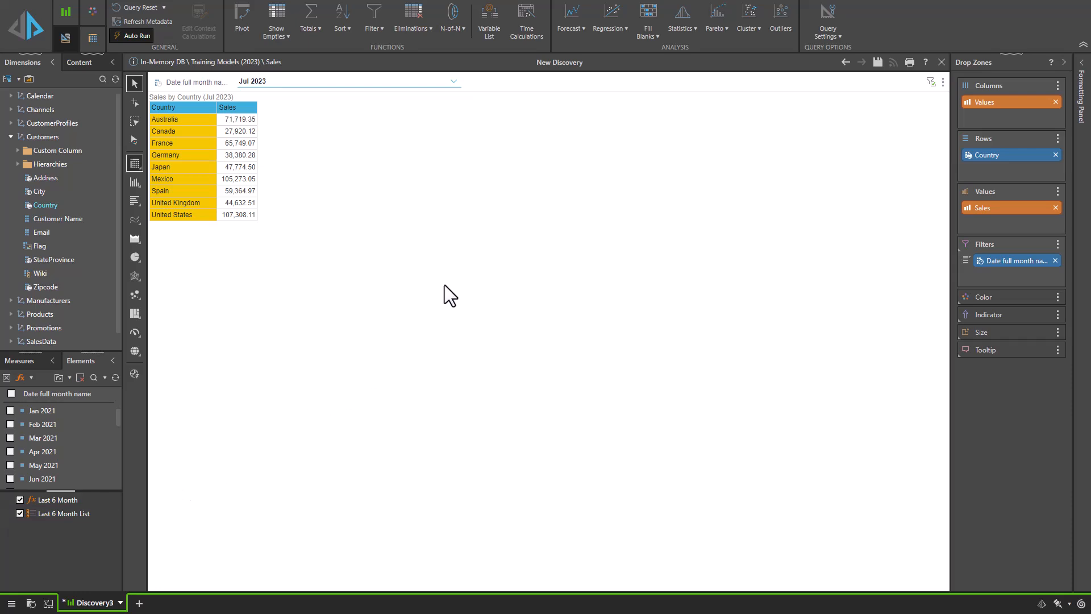
- Filter the sales grid by Aug 2023, by Sep 2023, and finally by Last 6 Month
click(341, 88)
click(270, 128)
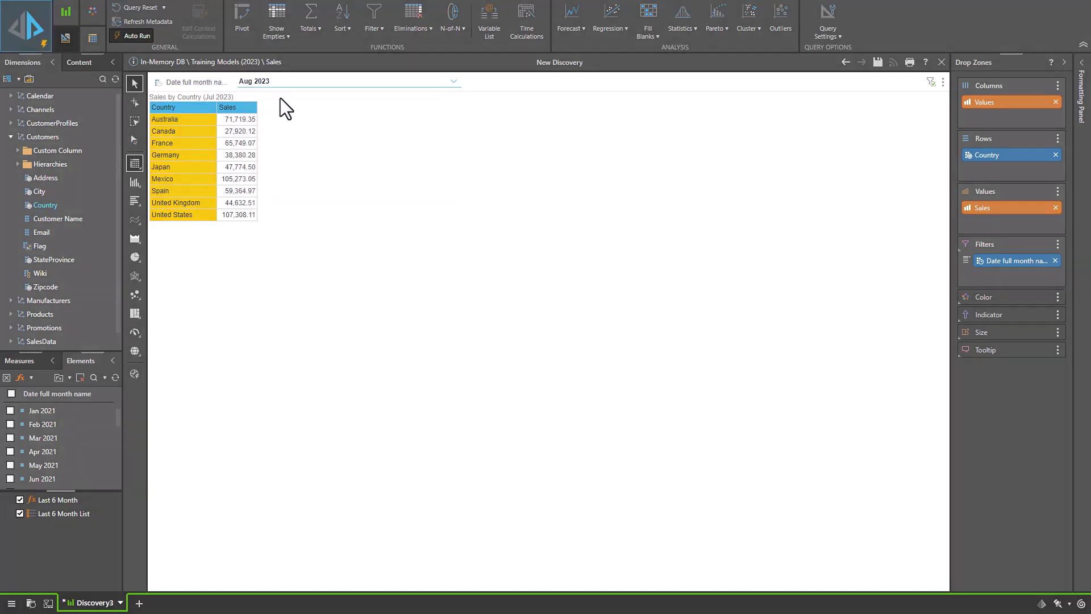
click(288, 84)
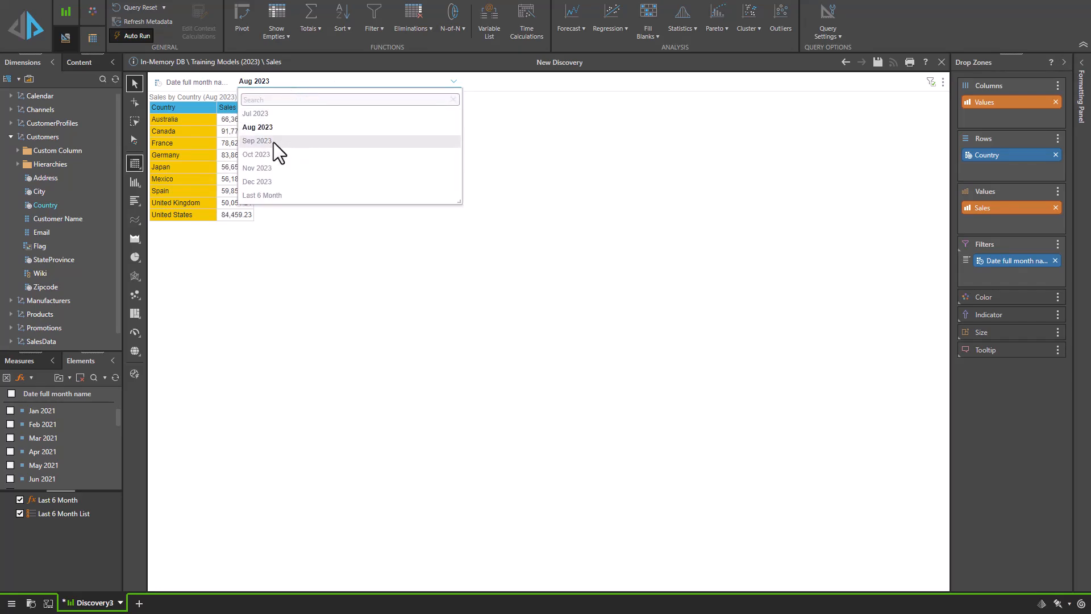
click(274, 142)
click(281, 86)
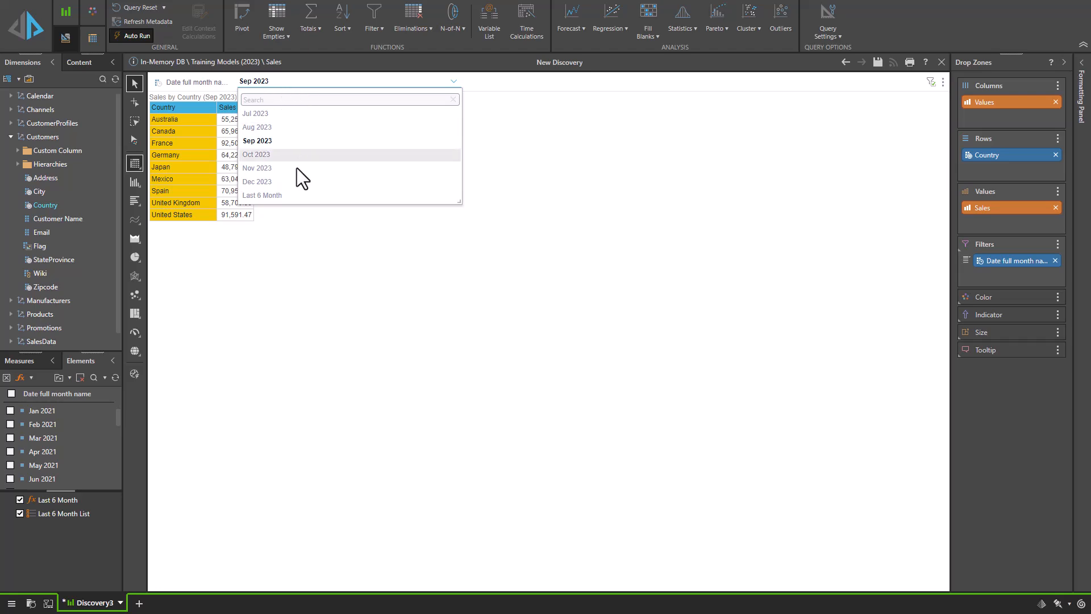
click(297, 197)
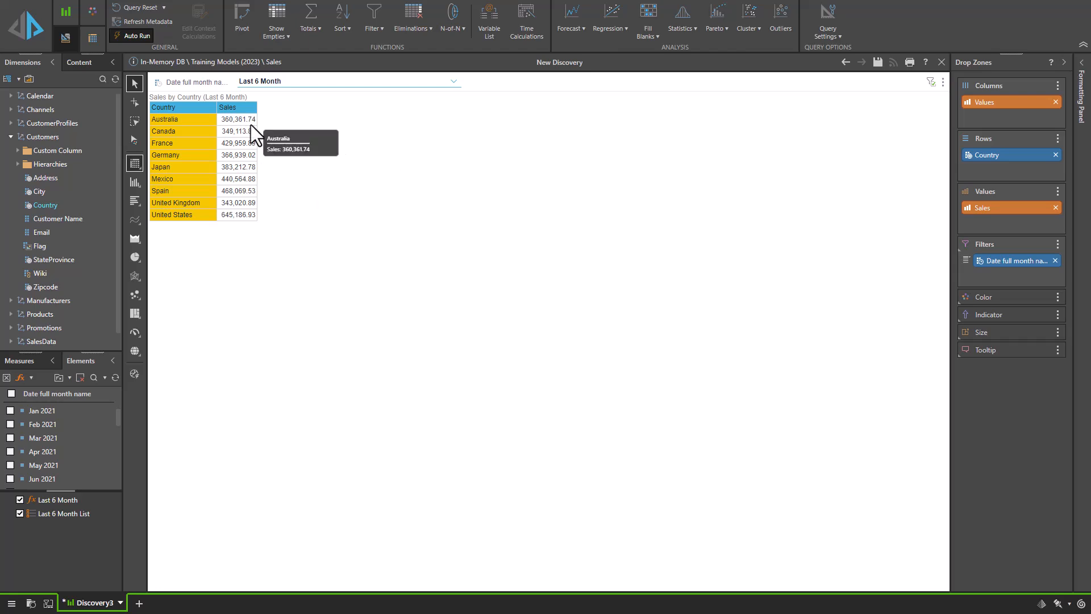
- Move Date full month name from the filters to the columns, placing it above the values
mouse_move(250, 207)
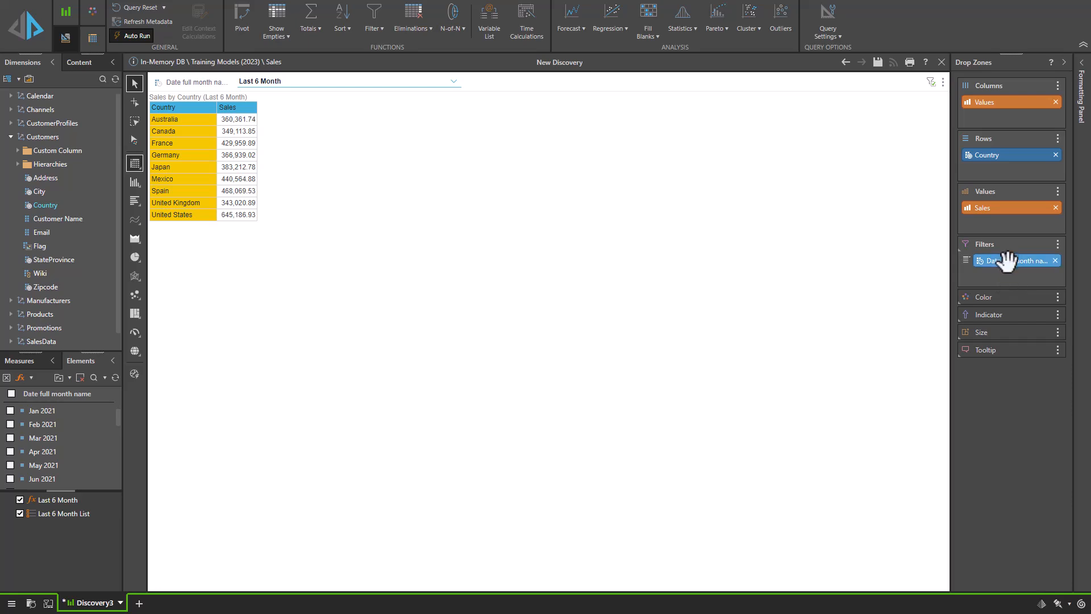
drag(1006, 261, 998, 94)
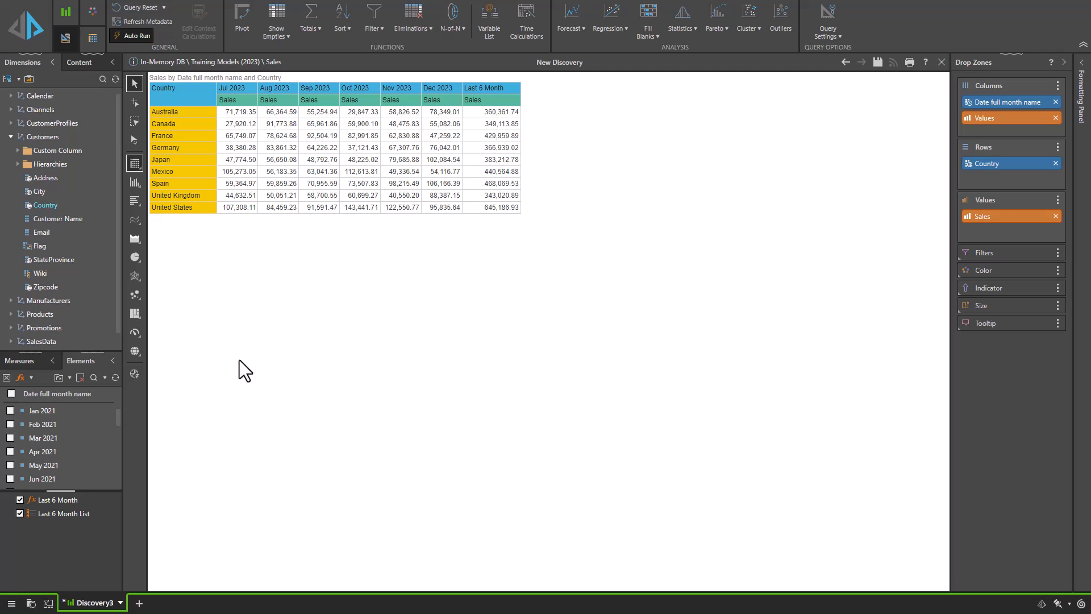
- Open the Last 6 Month formula in Formulate, examine its Aggregate block's properties, and return to the Discovery3 query
right_click(101, 499)
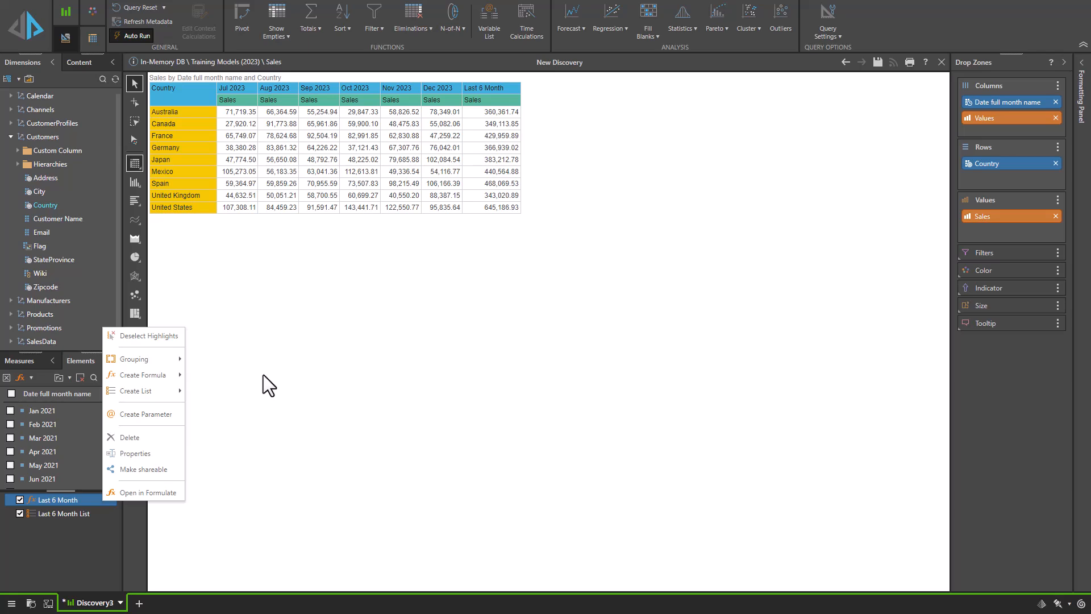
click(161, 493)
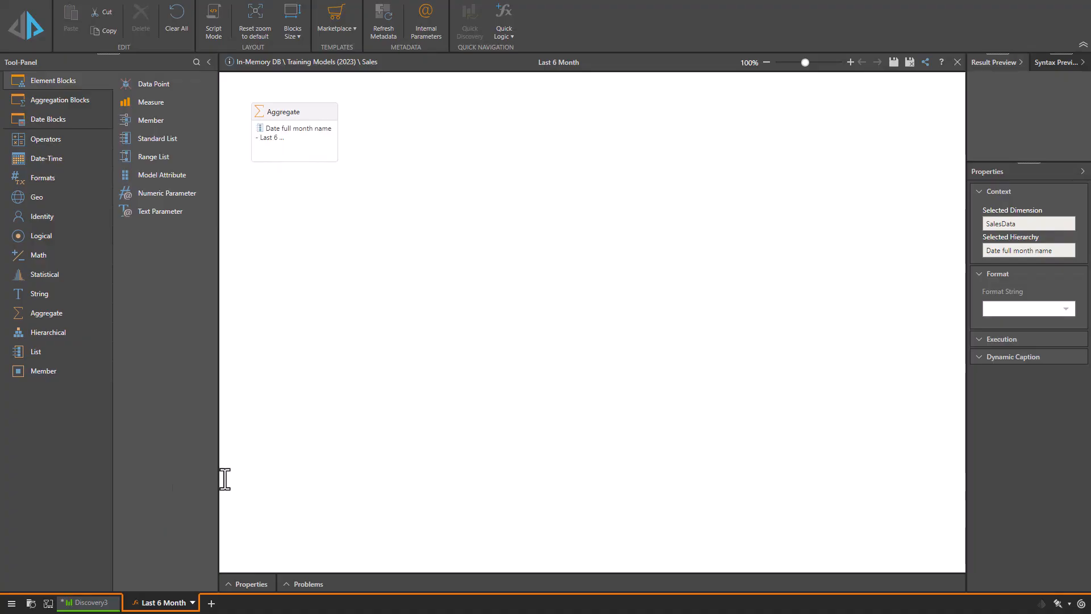
double_click(310, 151)
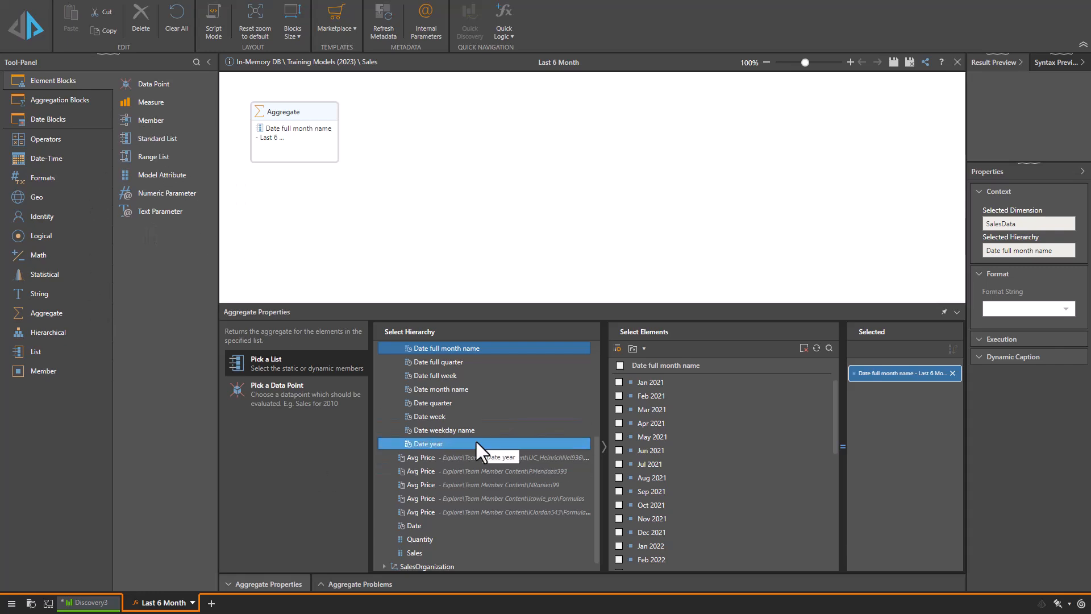
click(88, 602)
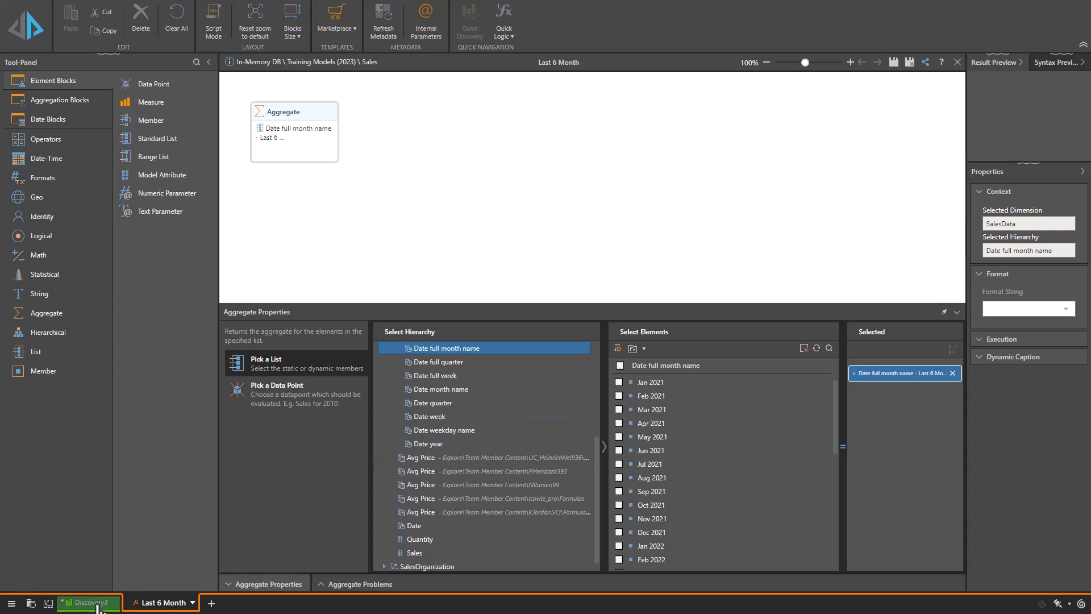